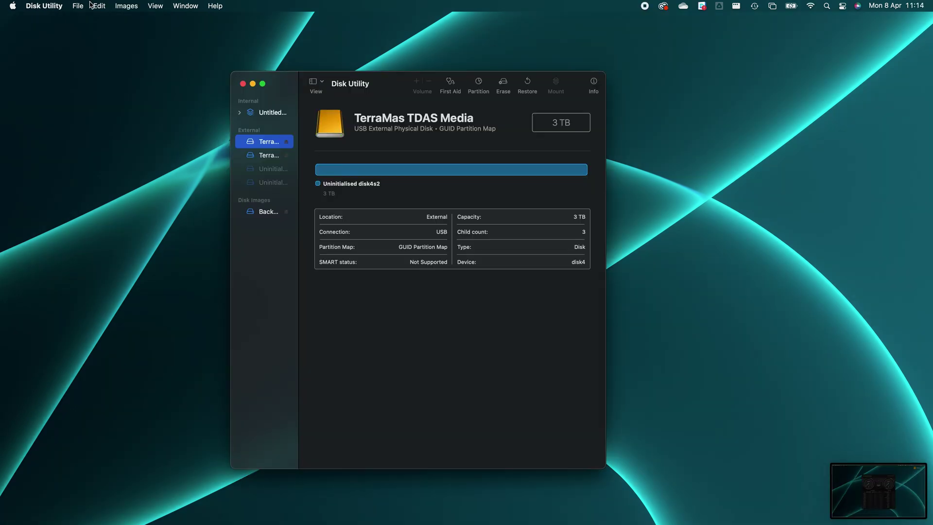
# Step: Start a RAID 0 set in RAID Assistant using both TerraMas TDAS Media disks
pyautogui.click(82, 7)
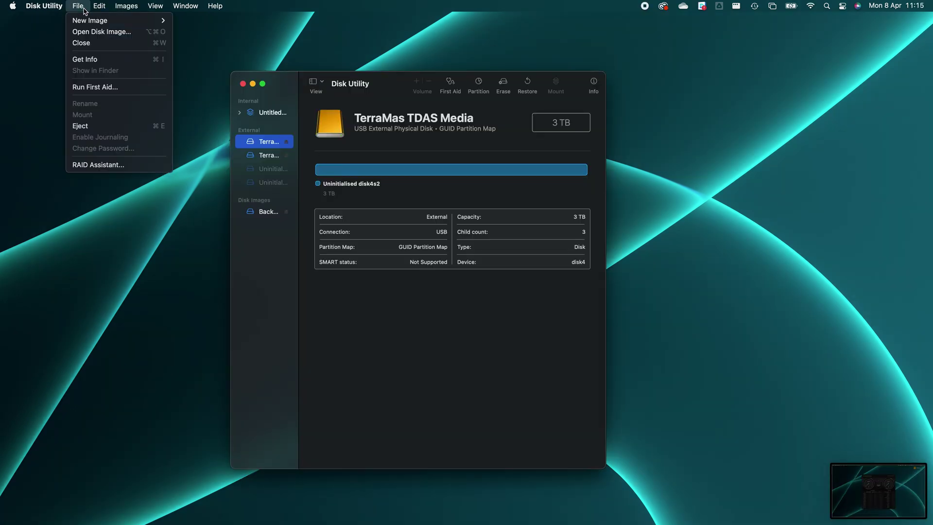
pyautogui.click(121, 166)
pyautogui.click(583, 292)
pyautogui.click(392, 188)
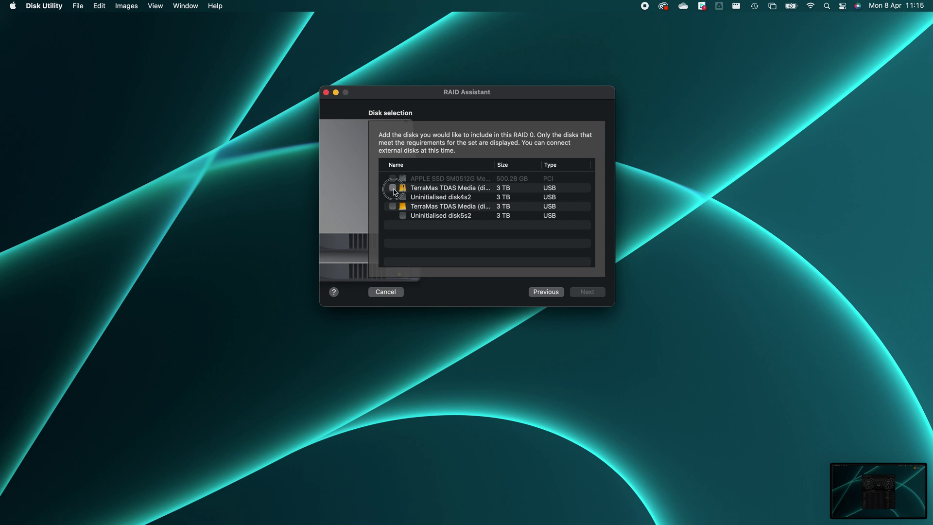
pyautogui.click(393, 206)
pyautogui.click(586, 291)
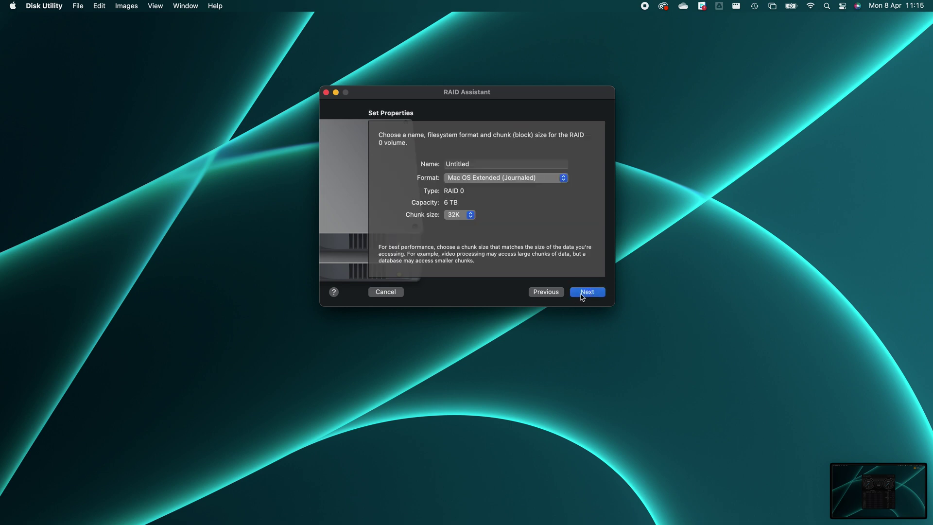
# Step: Name the set 'MAC RAID', formatted APFS with a 128K chunk size
pyautogui.click(478, 165)
pyautogui.press('BackSpace')
pyautogui.press('BackSpace')
pyautogui.press('BackSpace')
pyautogui.press('BackSpace')
pyautogui.press('BackSpace')
pyautogui.press('BackSpace')
pyautogui.press('BackSpace')
pyautogui.press('BackSpace')
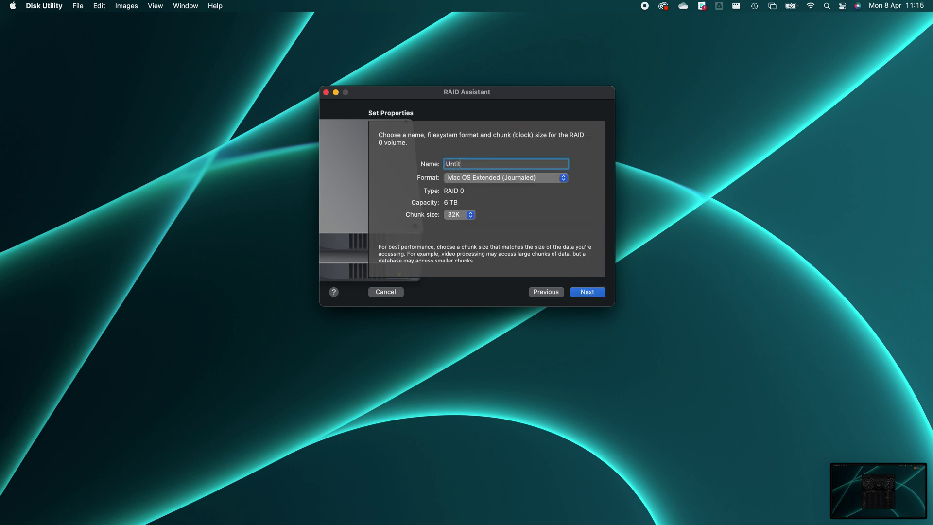
pyautogui.write('MAC RAID')
pyautogui.click(466, 178)
pyautogui.click(471, 153)
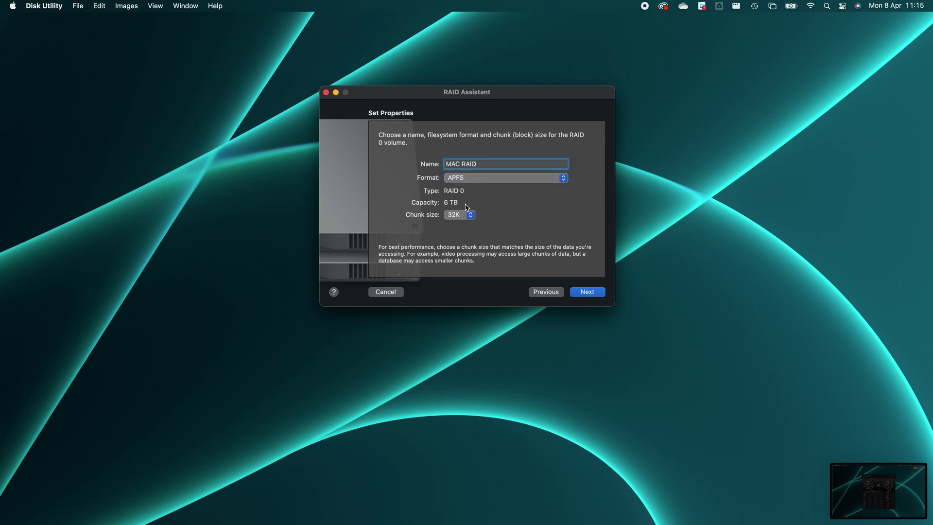
pyautogui.click(460, 215)
pyautogui.click(456, 238)
# Step: Create MAC RAID, confirming that both TerraMas TDAS Media disks will be erased
pyautogui.click(580, 292)
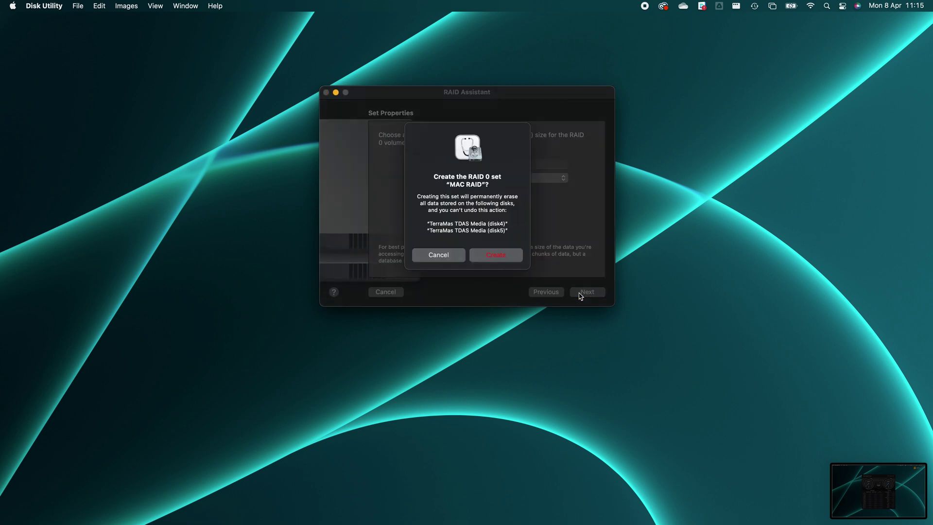
pyautogui.click(517, 262)
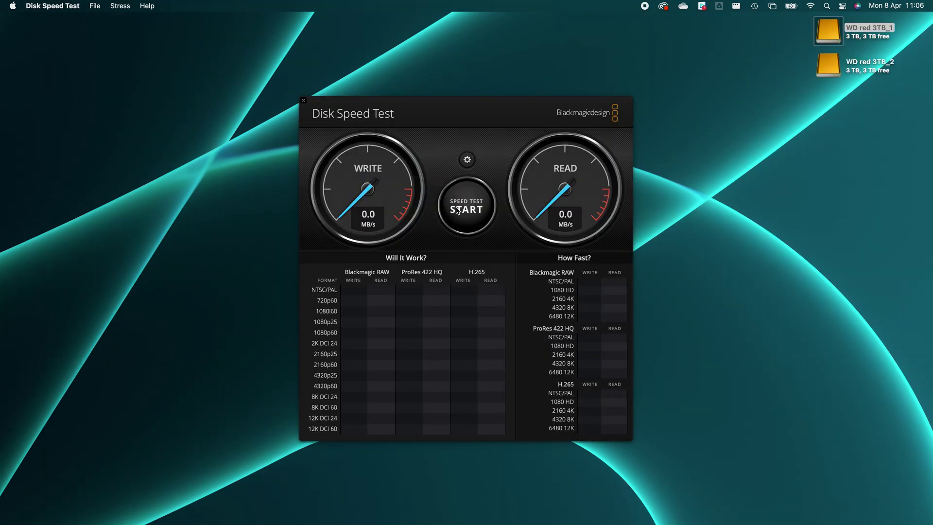
# Step: Run the speed test on the single WD Red drive, about 149.7 MB/s write and 148.9 MB/s read
pyautogui.click(459, 209)
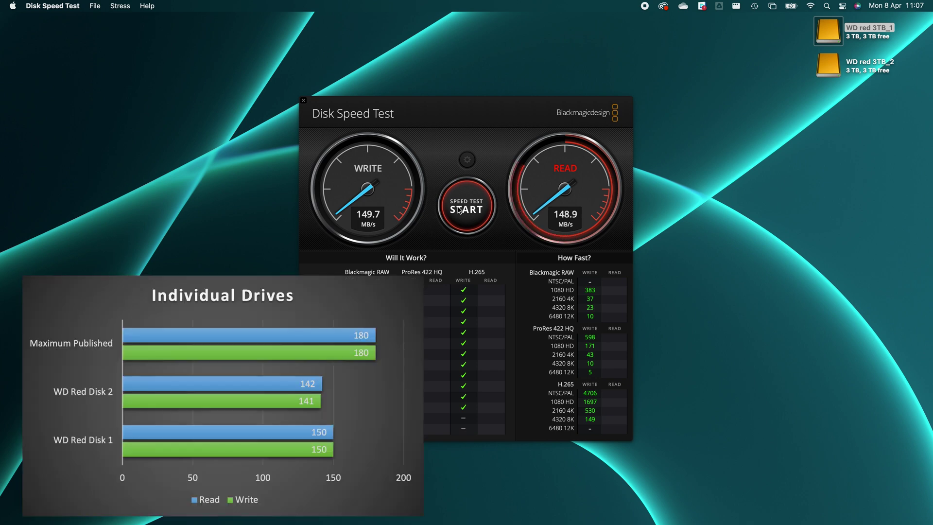
# Step: Stop the running speed test and restart it from 0.0 MB/s
pyautogui.click(482, 218)
pyautogui.click(482, 217)
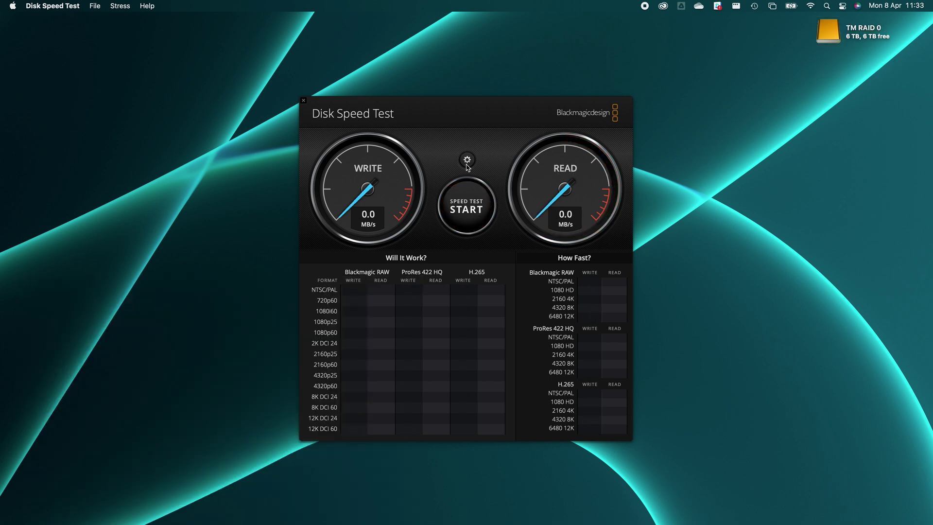
# Step: Set TM RAID 0 as the target drive and start its speed test
pyautogui.click(467, 159)
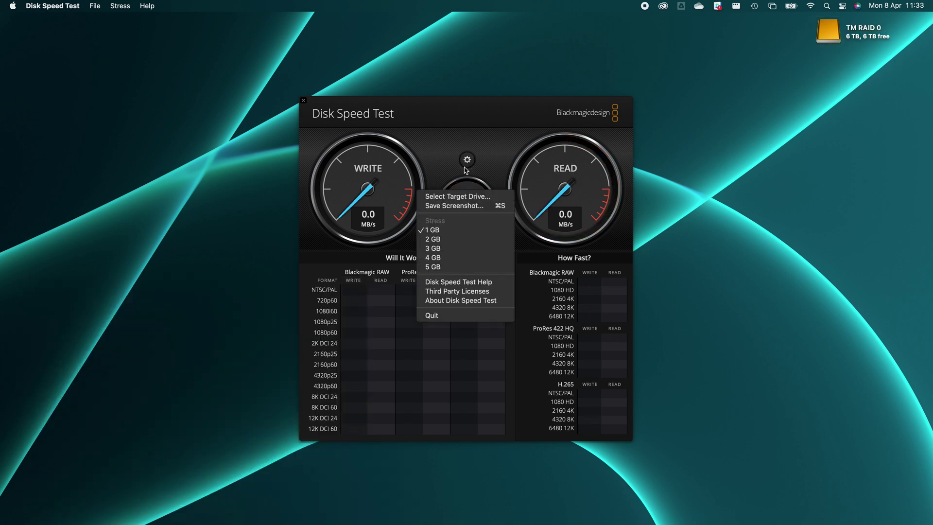
pyautogui.click(427, 199)
pyautogui.scroll(-2, 335, 251)
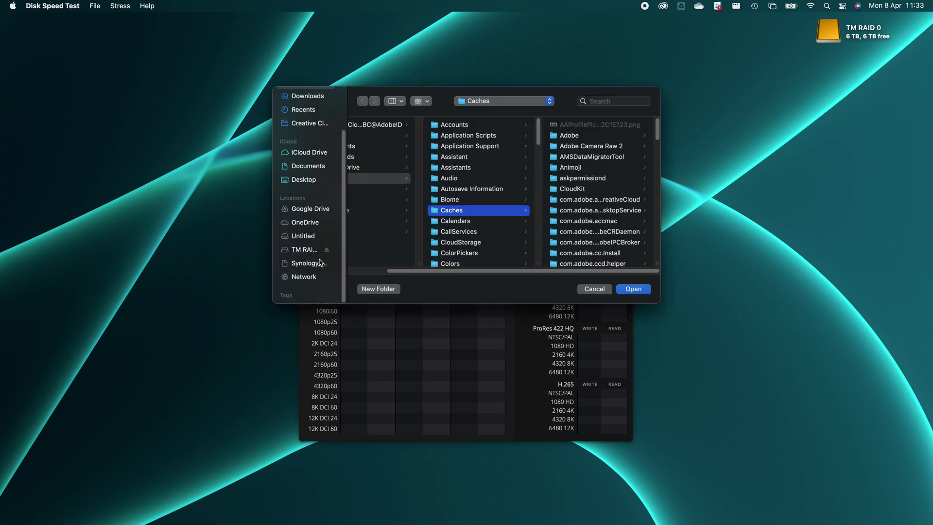
pyautogui.click(311, 249)
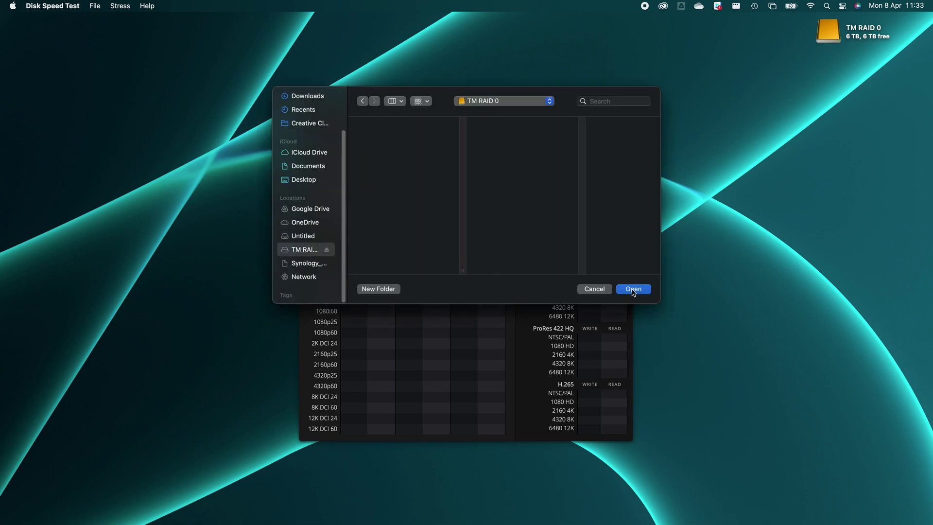
pyautogui.click(633, 290)
pyautogui.click(458, 210)
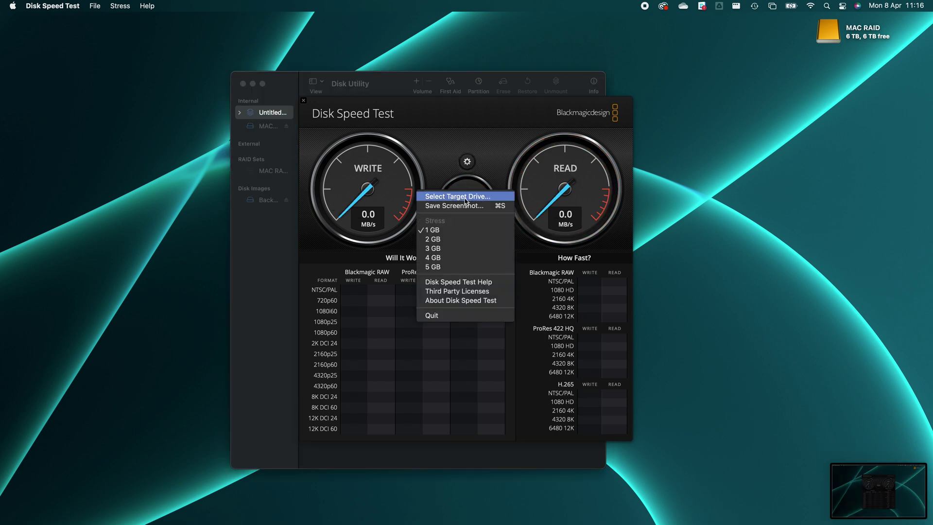
# Step: Switch the target drive to the MAC RAID volume and start benchmarking it
pyautogui.click(336, 275)
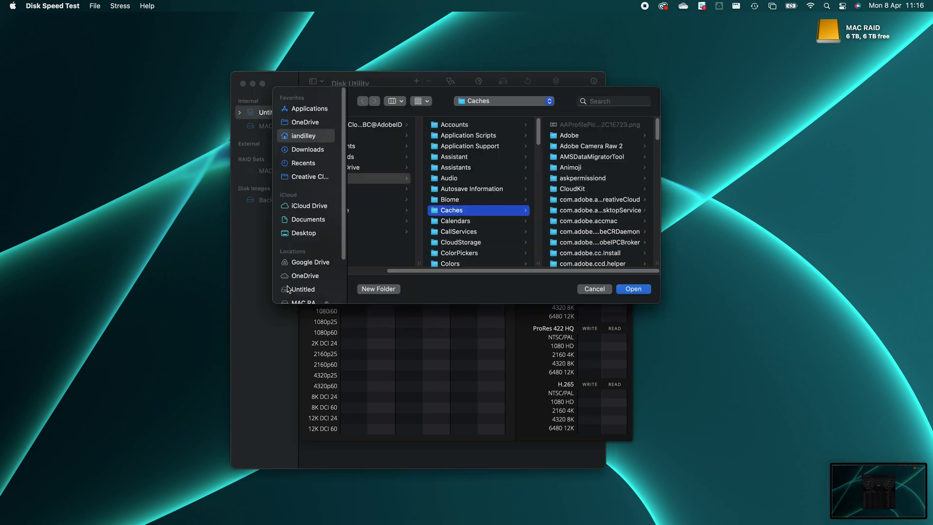
pyautogui.scroll(-3, 294, 277)
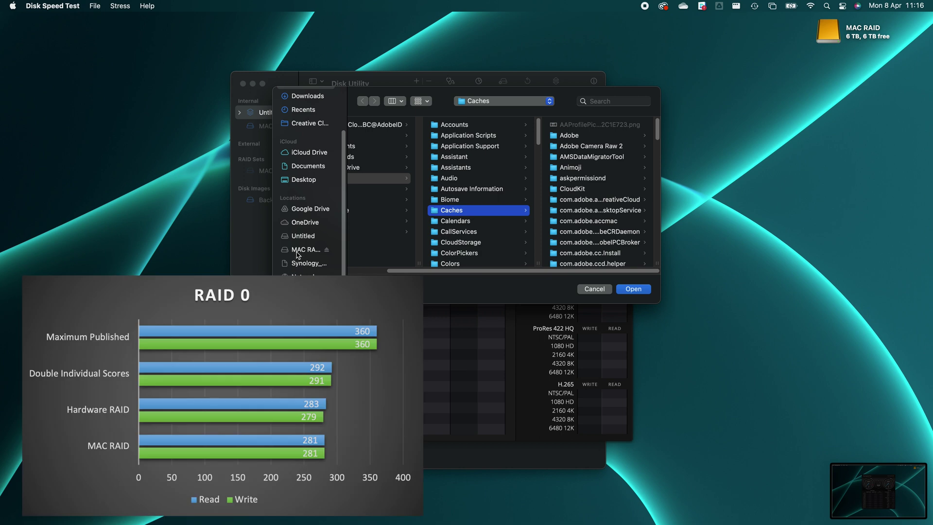
pyautogui.click(298, 251)
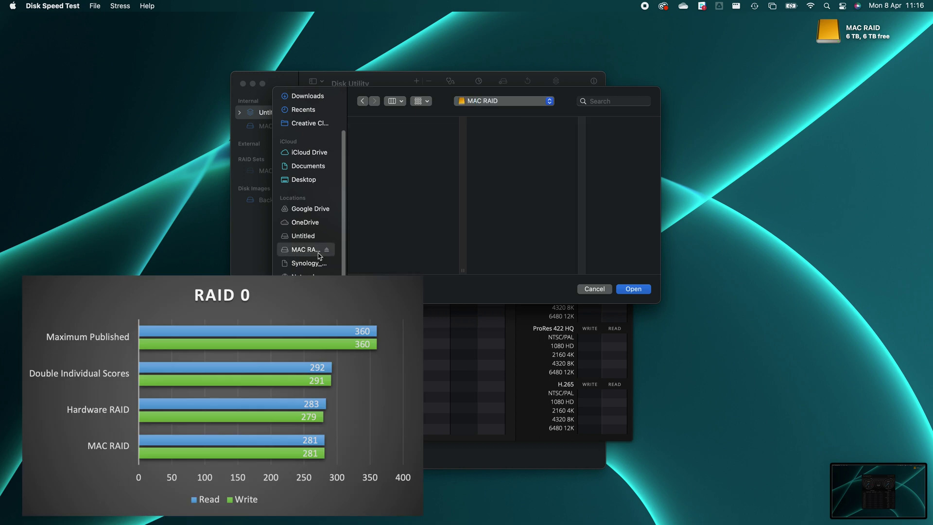
pyautogui.click(625, 288)
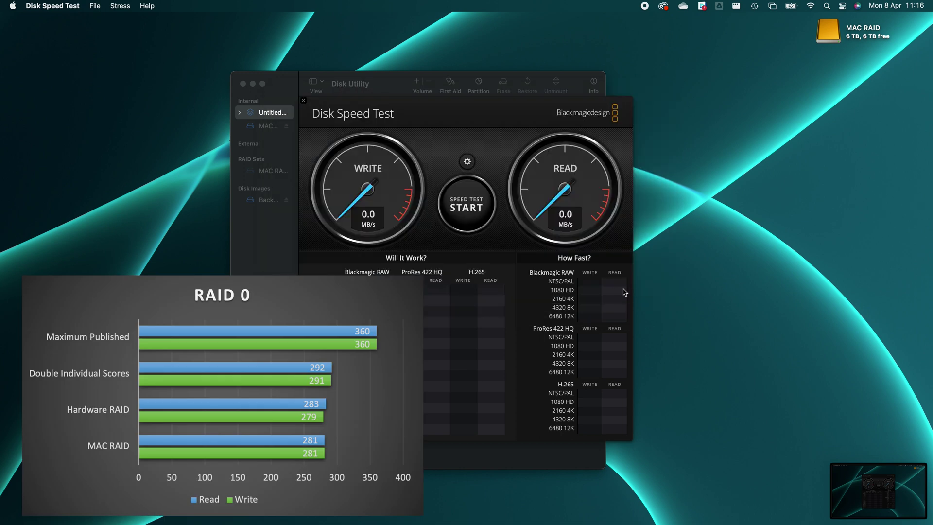
pyautogui.click(488, 220)
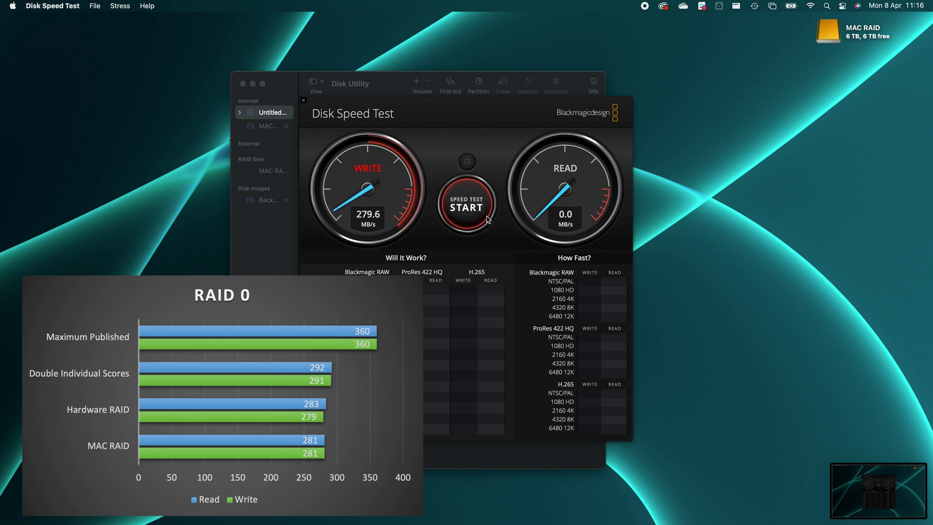